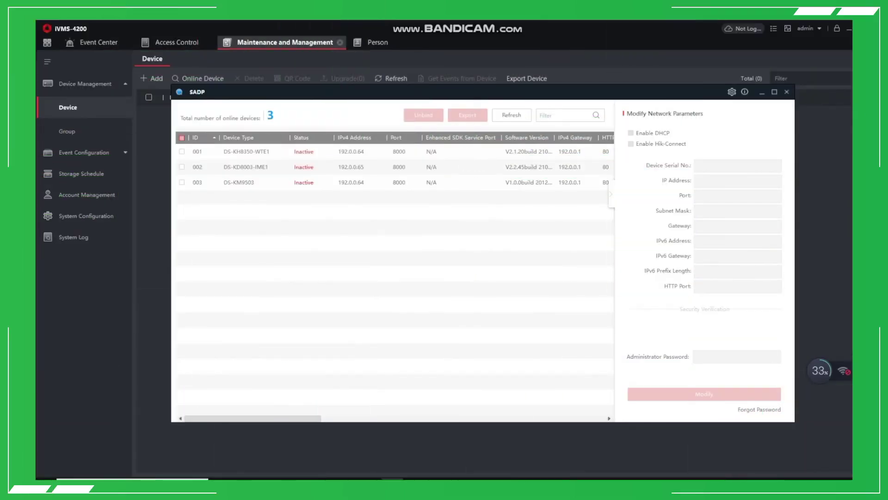
Step: Select the not-activated DS-KH8350-WTE1 indoor station in the SADP device list
click(182, 151)
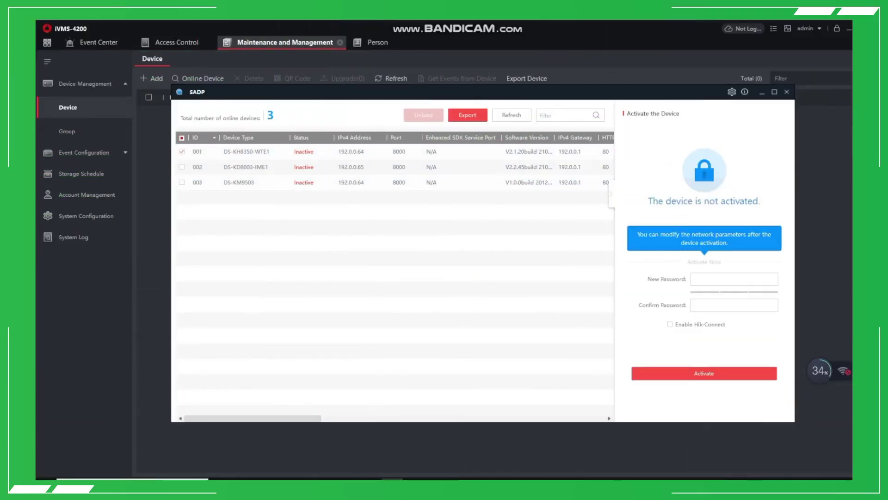
Step: Activate the DS-KH8350-WTE1 indoor station with a new, confirmed password
click(734, 279)
text(admin1234)
key(Tab)
text(ad)
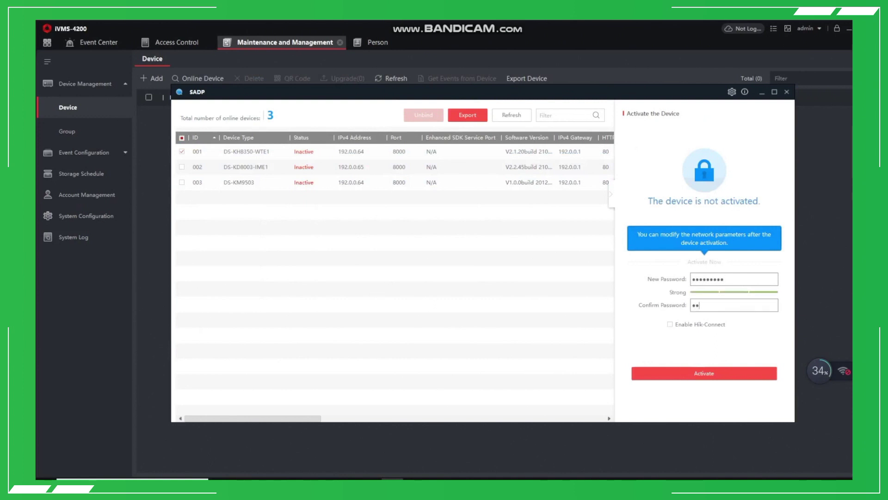
text(min1234)
key(Return)
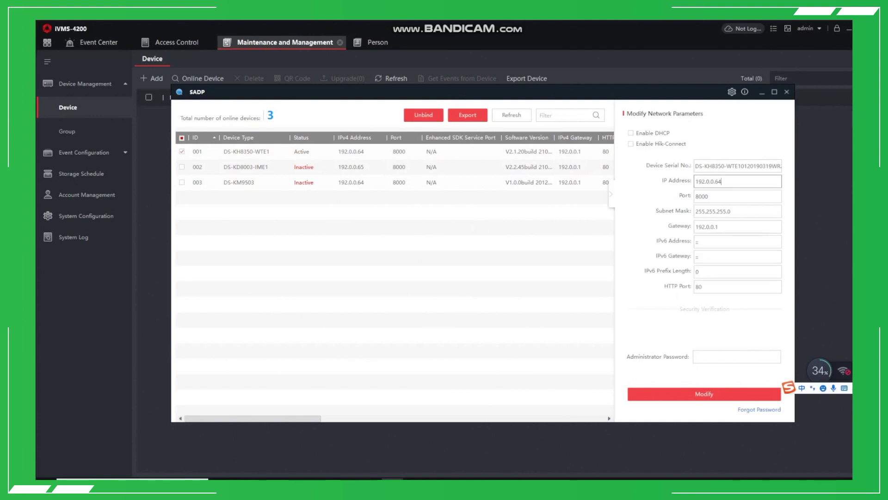
Step: Change the indoor station's IP to 192.168.1.213 and gateway to 192.168.1.1, confirmed with the admin password
double_click(708, 181)
text(192.168.1.213)
double_click(707, 226)
text(192.168.1.21)
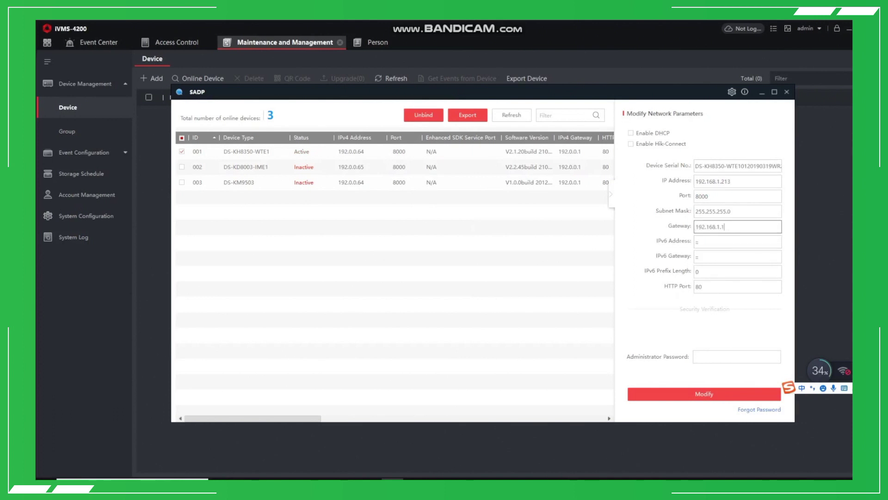
click(737, 356)
text(abcd1234)
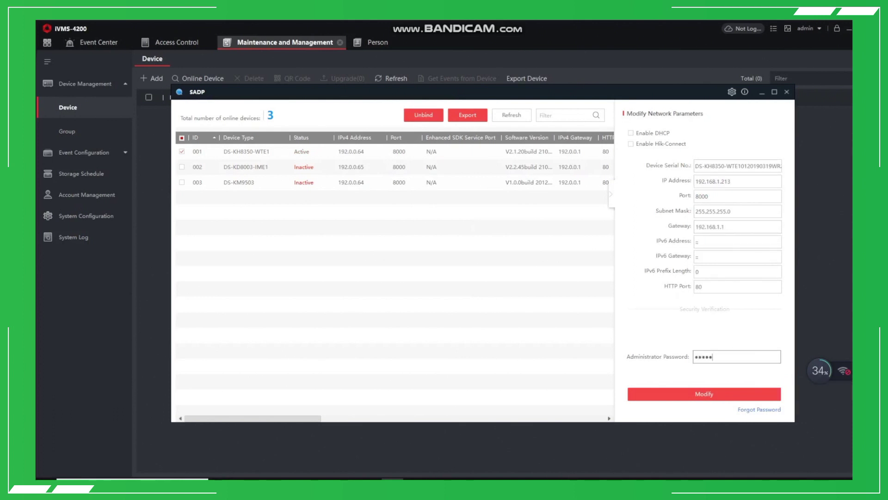
key(Return)
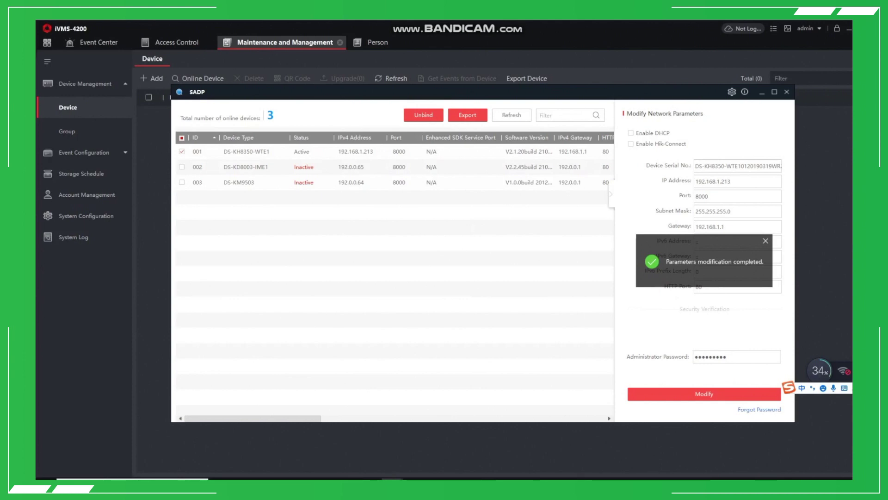
Step: Activate the DS-KD8003-IME1 door station with a new, confirmed password
click(197, 167)
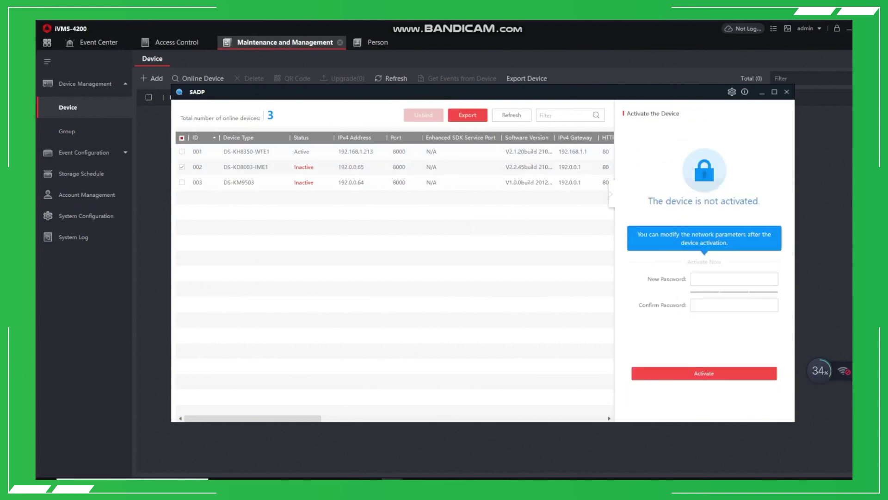
click(734, 279)
text(*********)
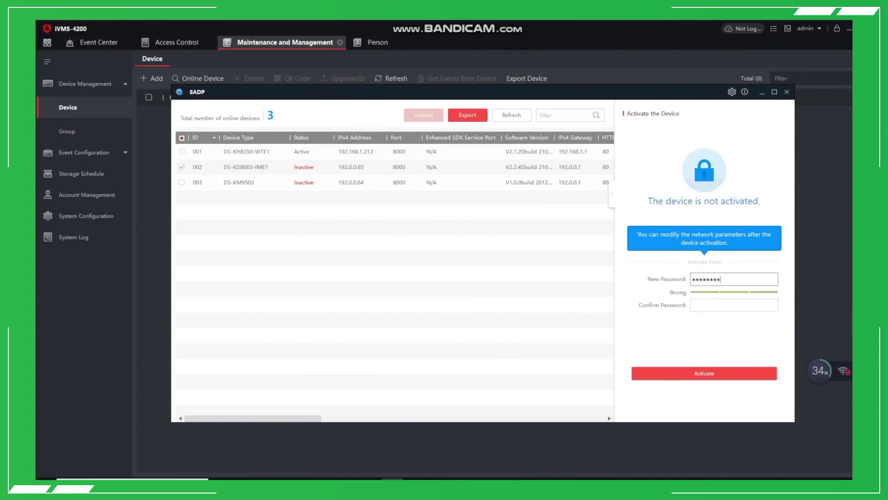
click(734, 305)
text(*********)
click(703, 373)
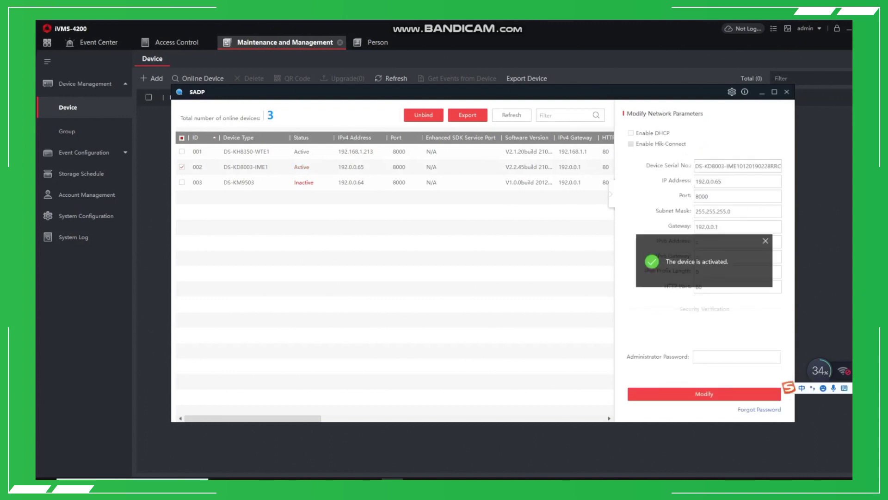
Step: Readdress the door station to 192.168.1.215 with gateway 192.168.1.1, confirmed with the admin password
click(721, 180)
key(ctrl+a)
text(192.168.1.213)
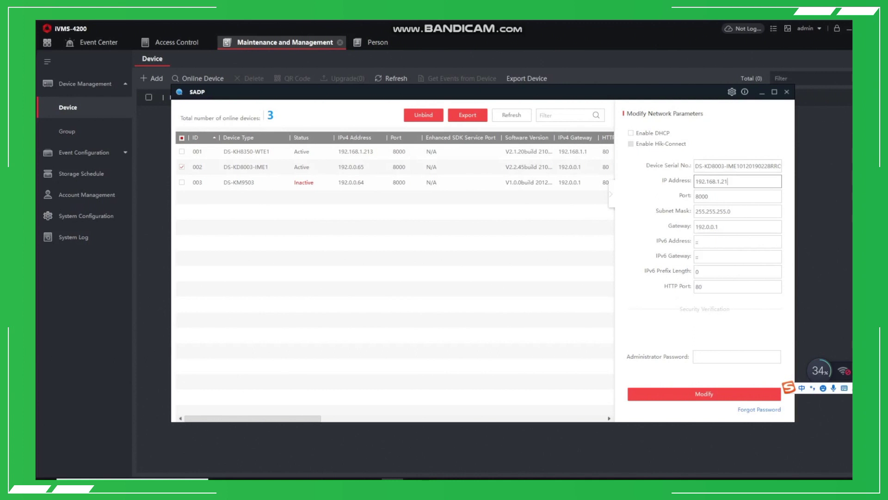
click(735, 226)
click(735, 242)
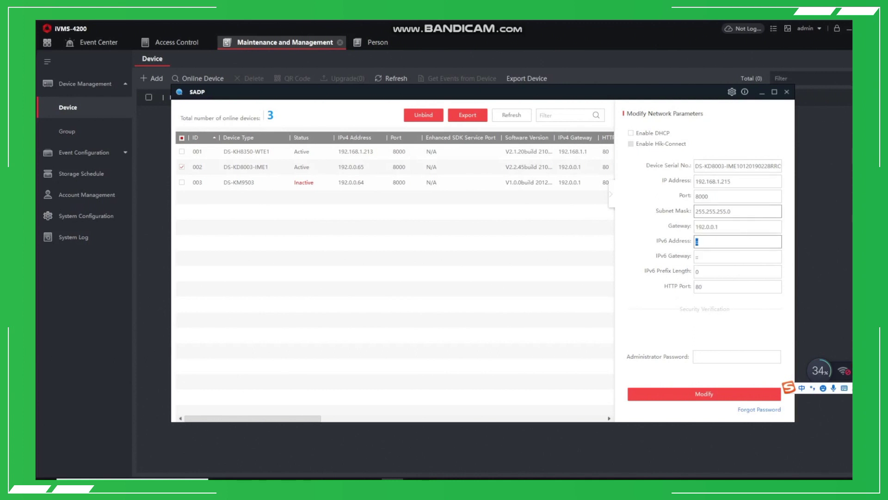
double_click(716, 227)
key(ctrl+a)
text(192.168.1.213)
key(BackSpace)
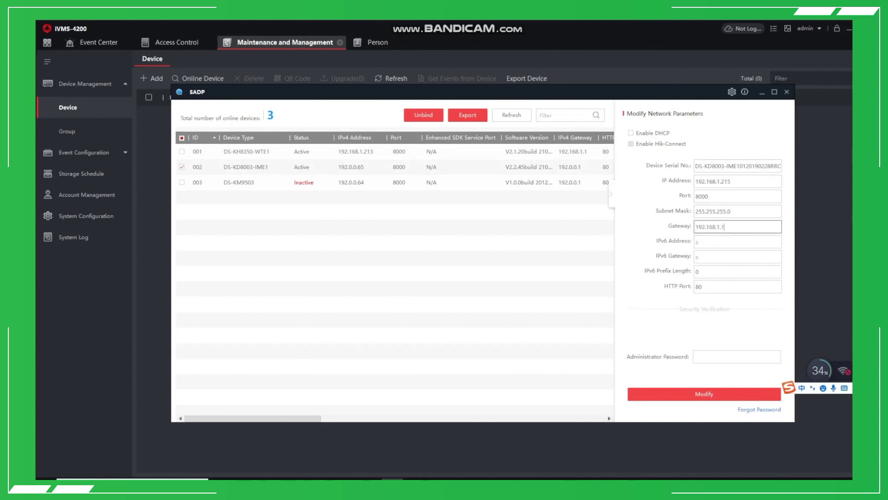
click(737, 356)
text(adm)
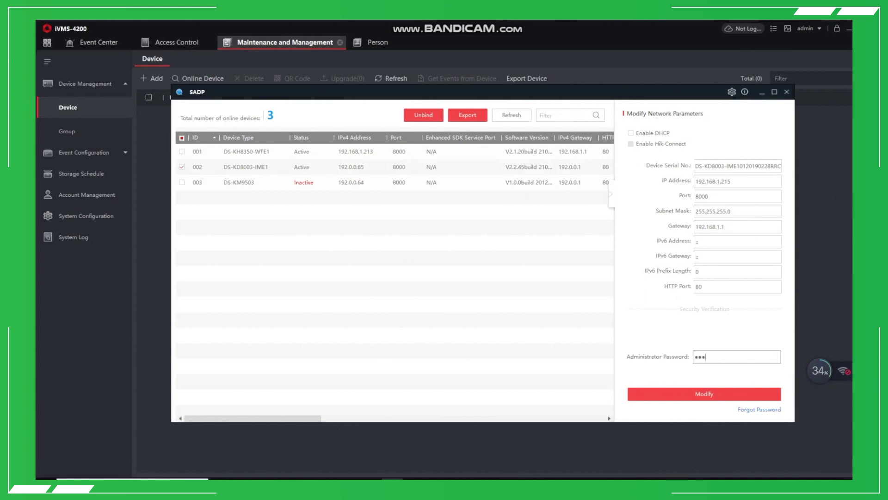
text(in123)
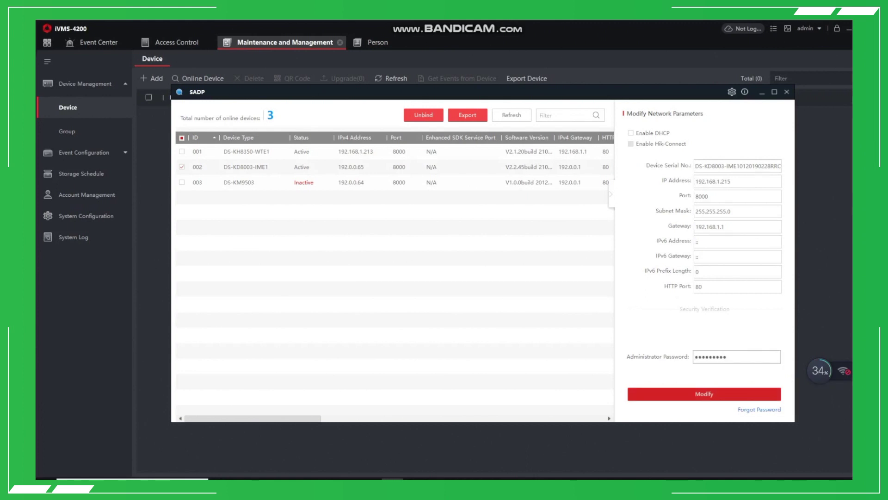
click(704, 393)
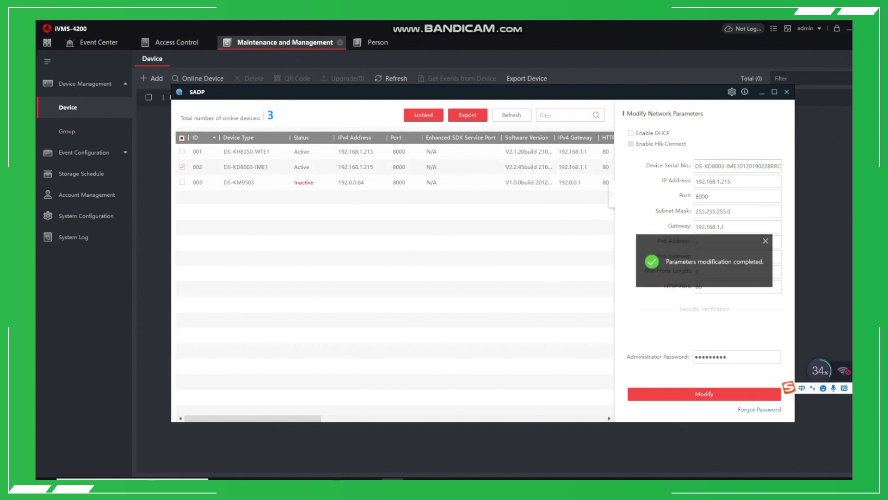
Step: Activate the DS-KM9503 station with a new, confirmed password
click(238, 182)
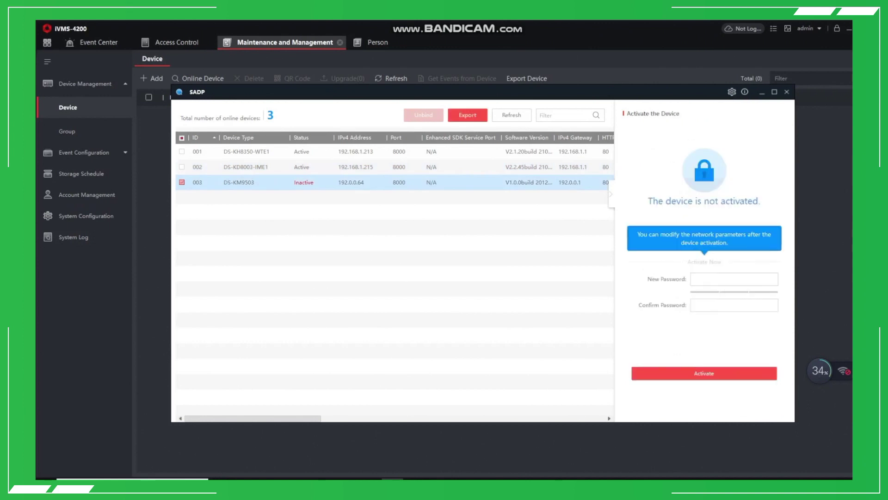
text(********)
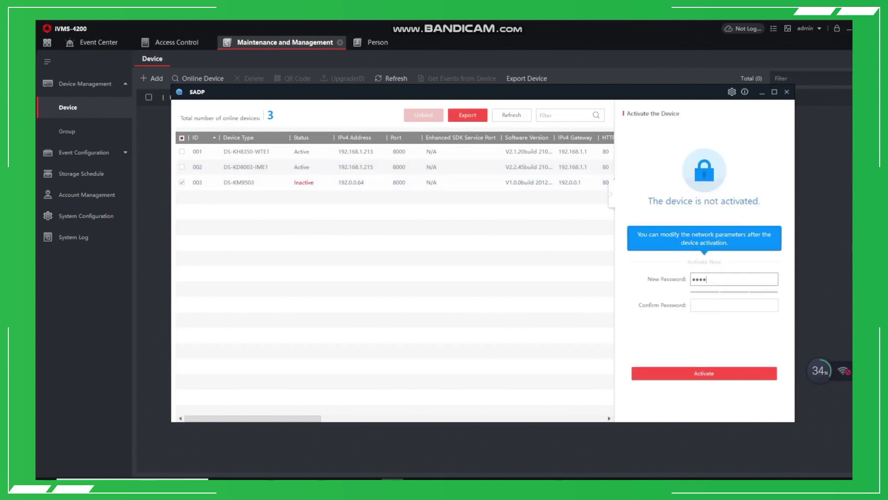
text(*)
key(Tab)
text(*)
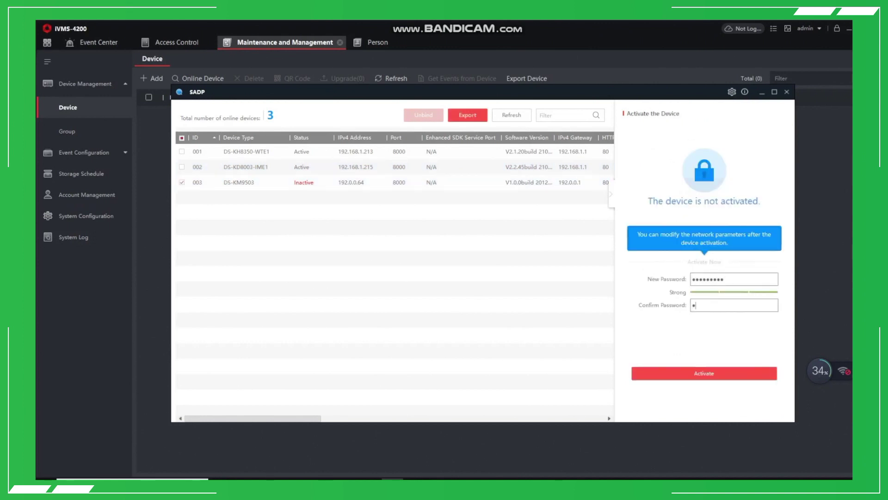
text(*)
key(BackSpace)
key(BackSpace)
text(*******)
key(Return)
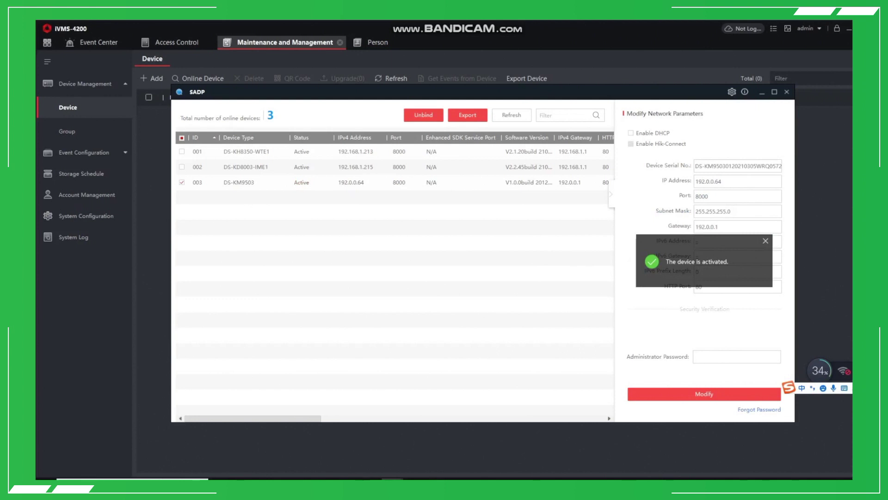
Step: Set the DS-KM9503's IP to 192.168.1.217 and gateway to 192.168.1.1, confirmed with the admin password
click(737, 180)
key(ctrl+a)
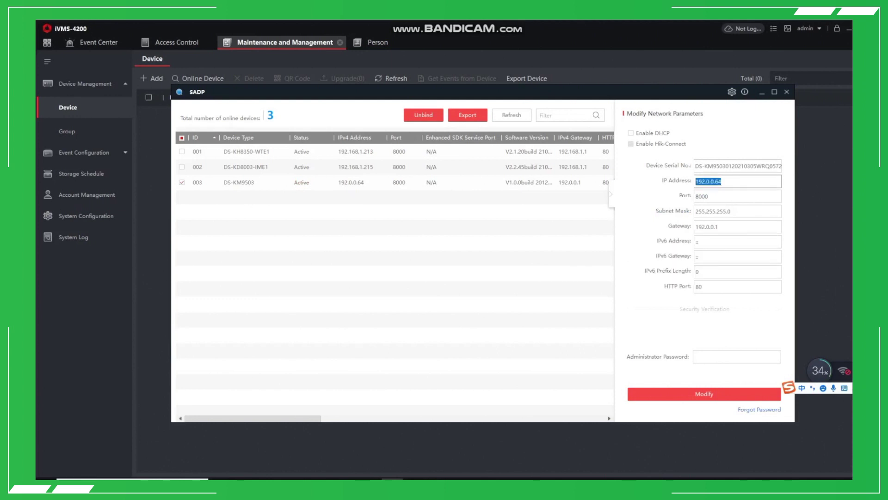
text(192.168.1.217)
click(738, 227)
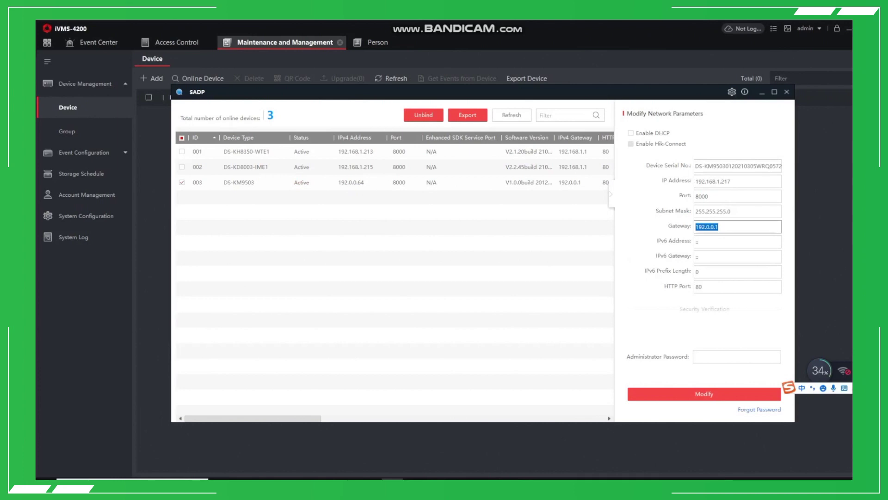
text(192.168.1.21)
key(BackSpace)
key(BackSpace)
text(1)
click(695, 356)
text(•••••••••)
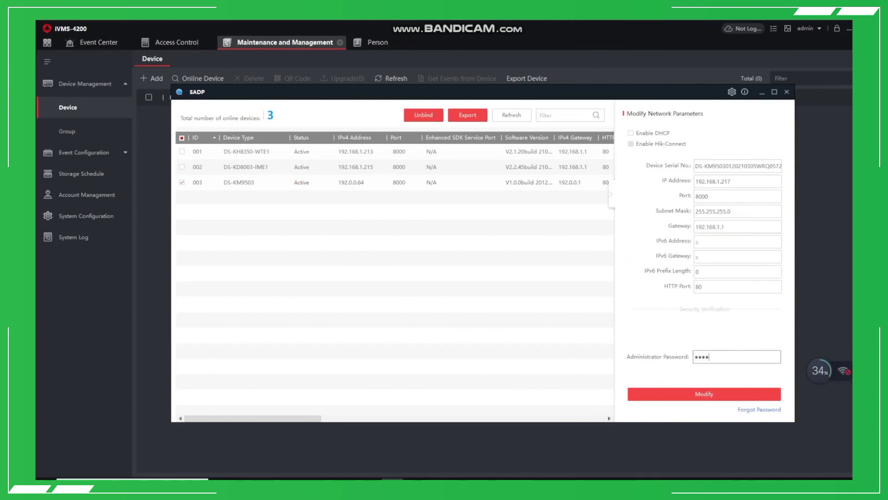
click(704, 393)
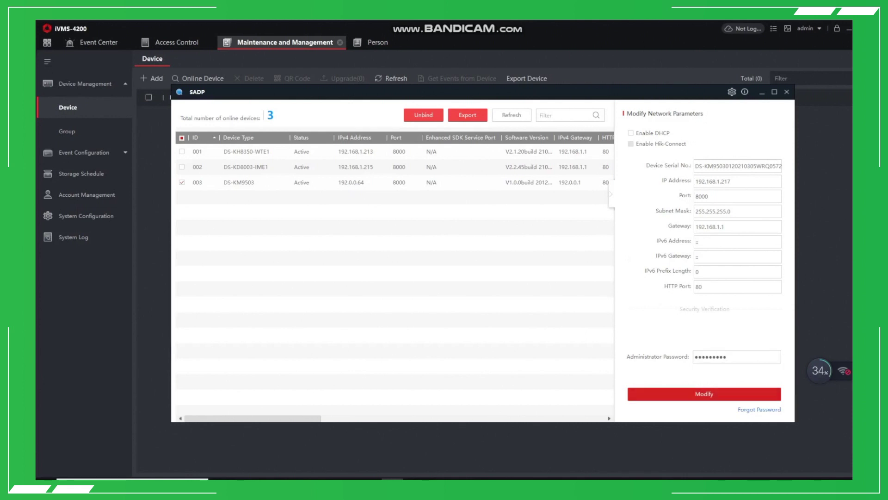
Step: Add the indoor station by IP address (192.168.1.213) under the name 'indoor'
click(786, 91)
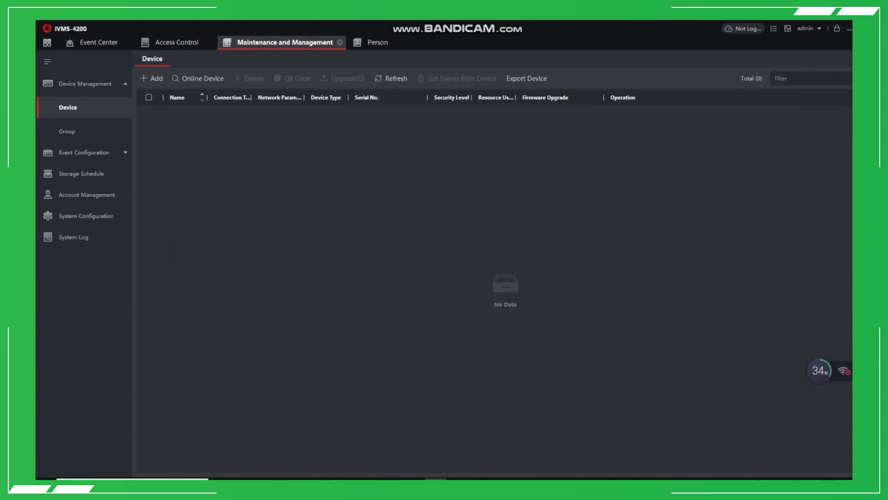
click(152, 78)
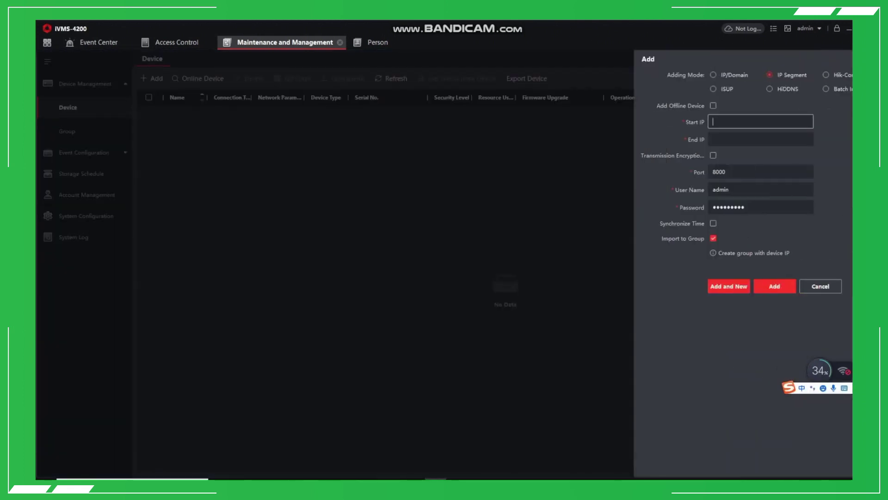
click(713, 75)
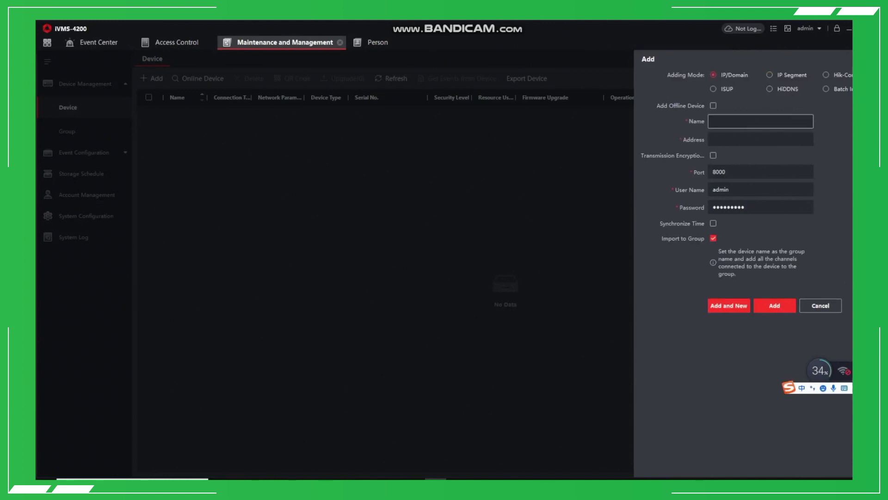
text(indoor)
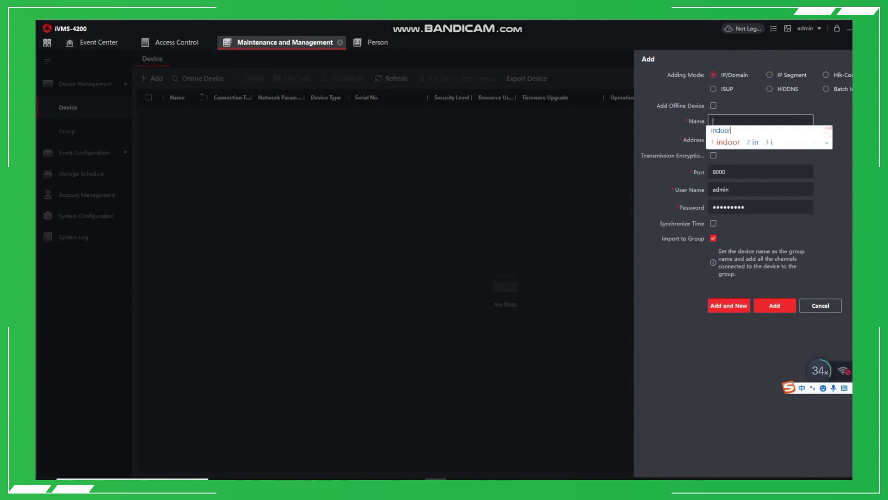
key(Return)
key(Tab)
text(192.168.1.213)
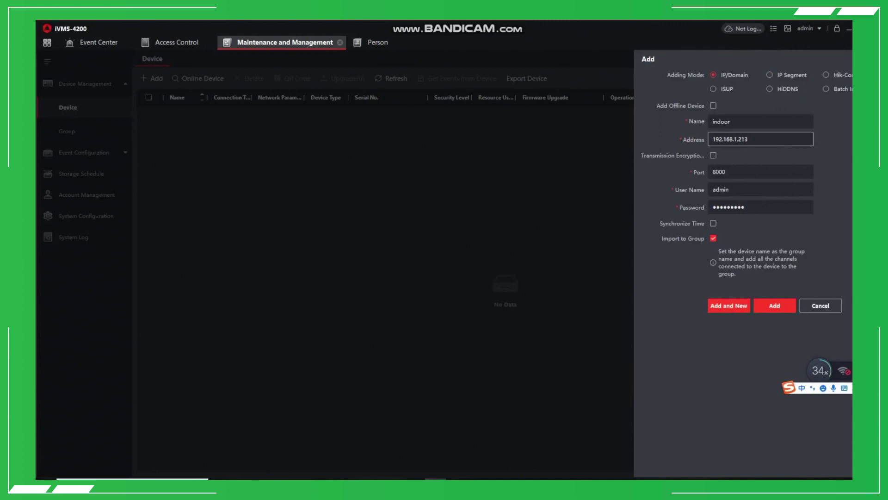
key(Return)
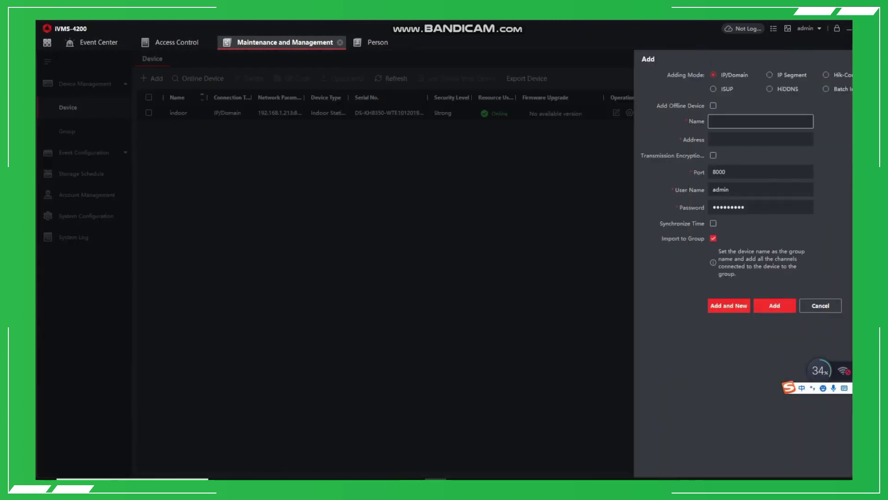
Step: Add the outdoor door station (192.168.1.215) under the name 'outdoor'
text(outdoor)
click(760, 139)
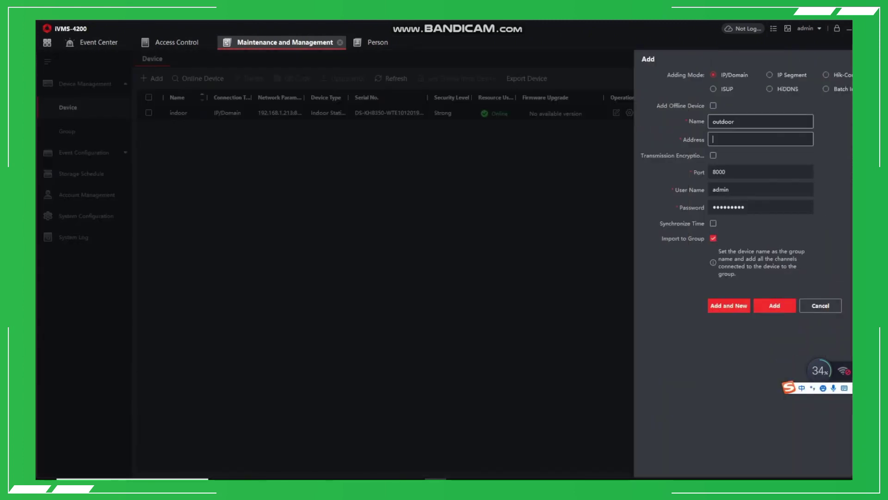
text(192.168.1.213)
key(Return)
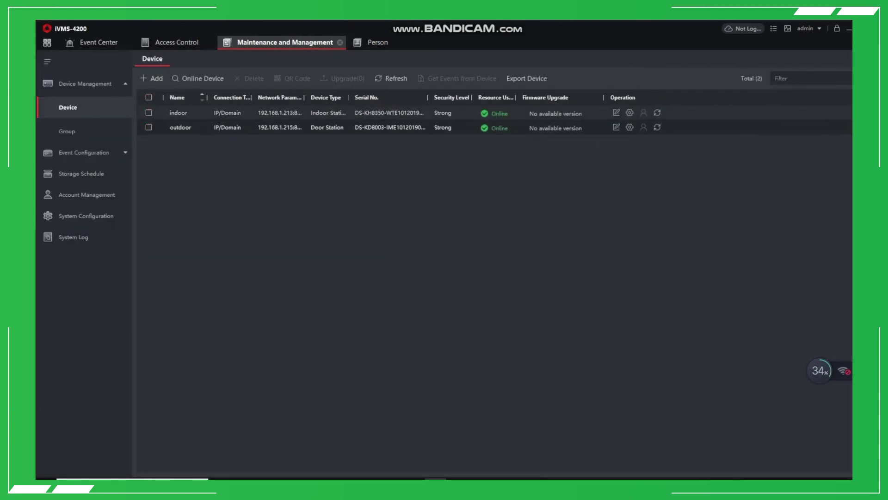
Step: Add the main station at 192.168.1.217 under the name 'main station'
click(151, 78)
click(760, 139)
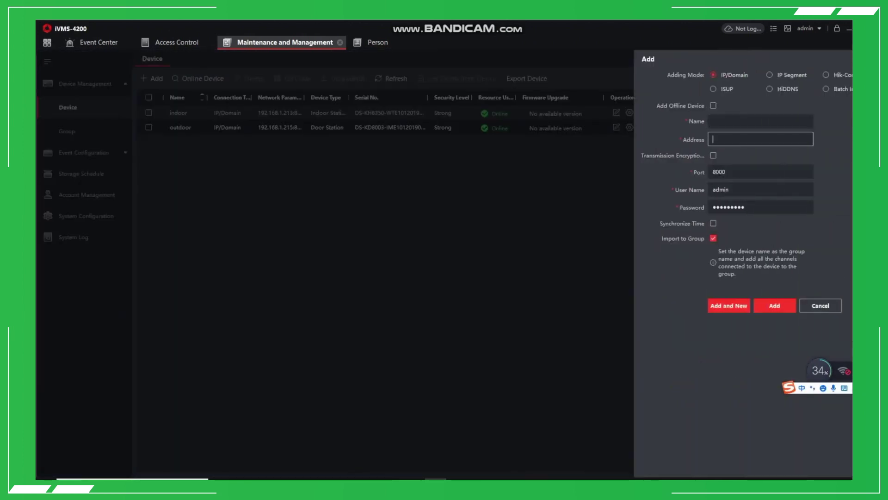
text(192.168.1.213)
key(BackSpace)
click(760, 121)
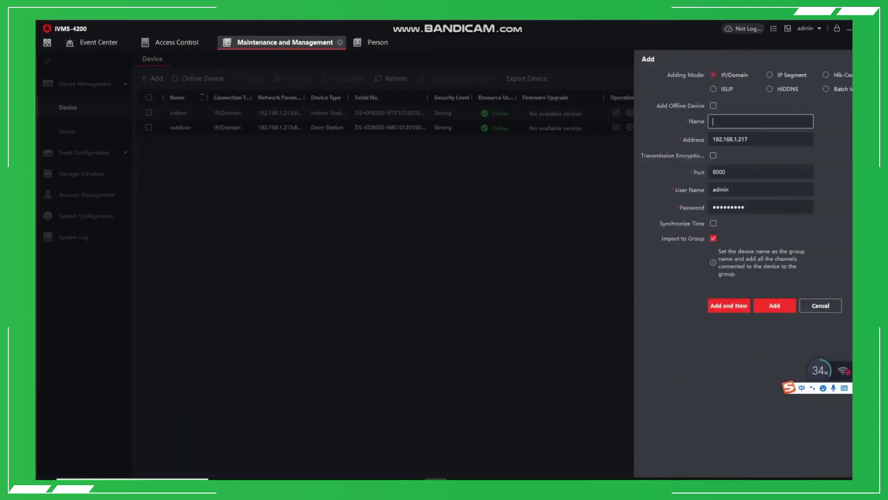
text(main)
key(Return)
text(station)
key(Return)
key(Return)
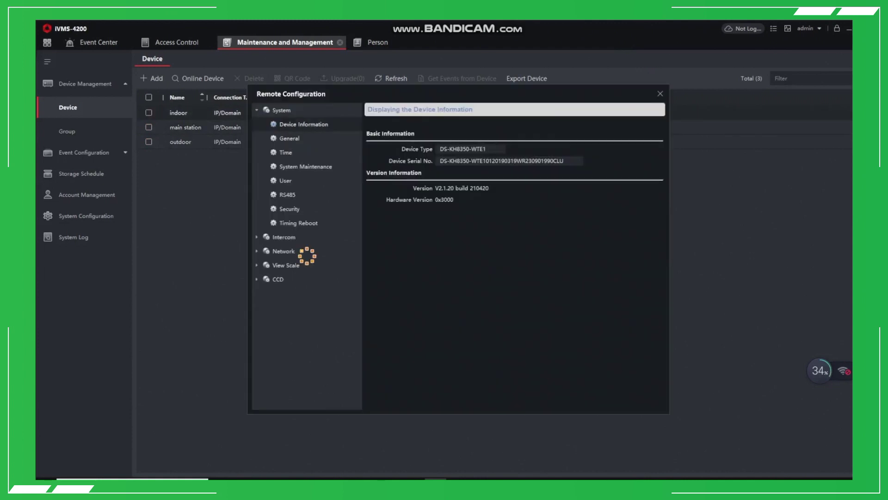
Step: Save the indoor station's group network settings: registration password, master and SIP server 192.168.1.217, door station 192.168.1.215
click(284, 236)
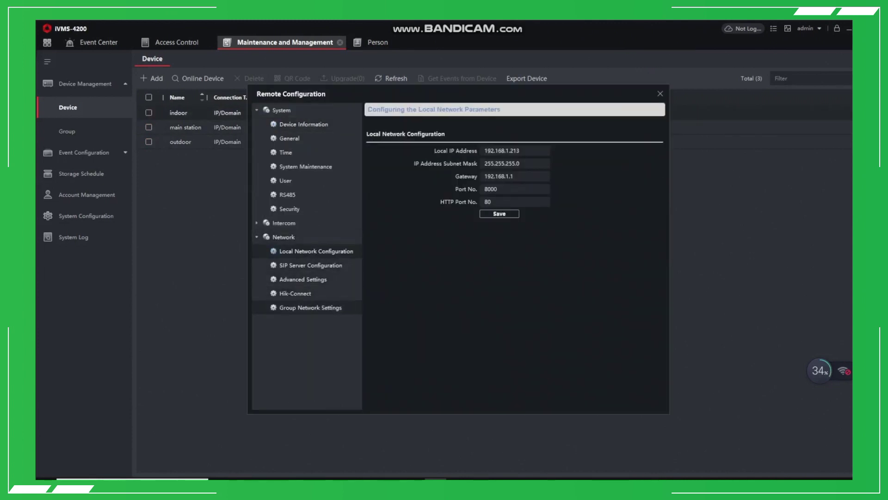
click(310, 307)
click(586, 164)
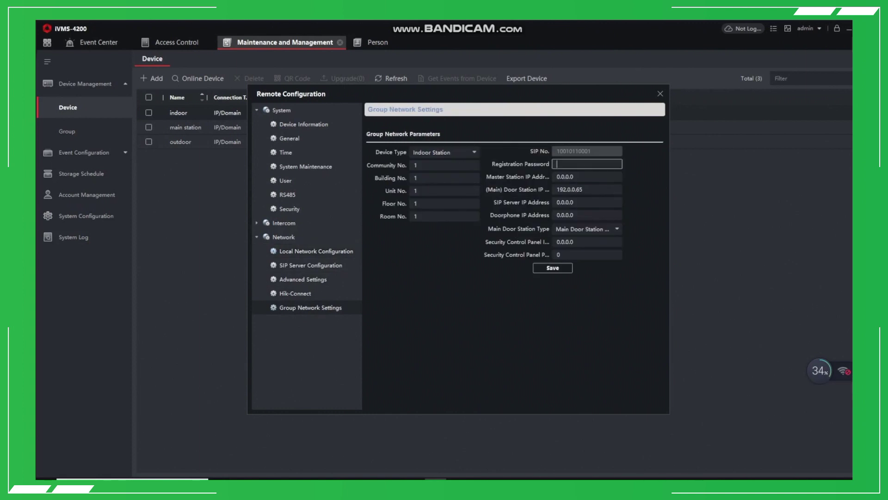
text(1234)
key(Tab)
text(192.168.1.213)
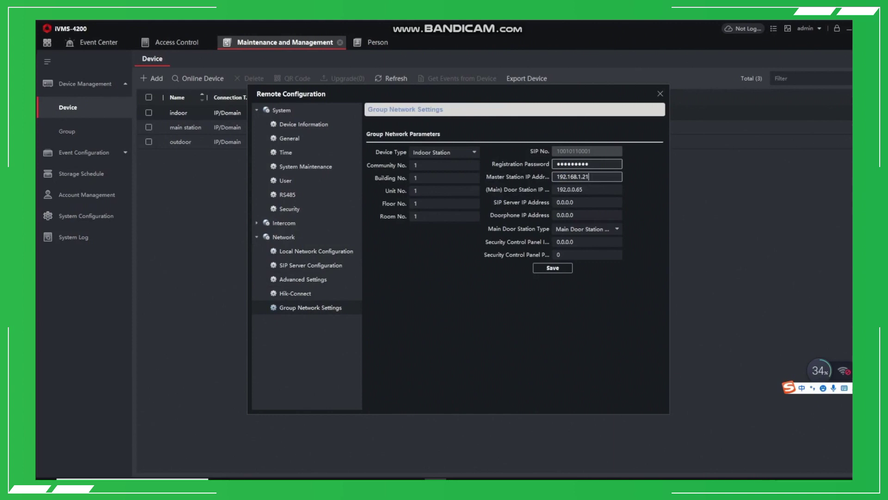
key(Tab)
text(192.168.1.213)
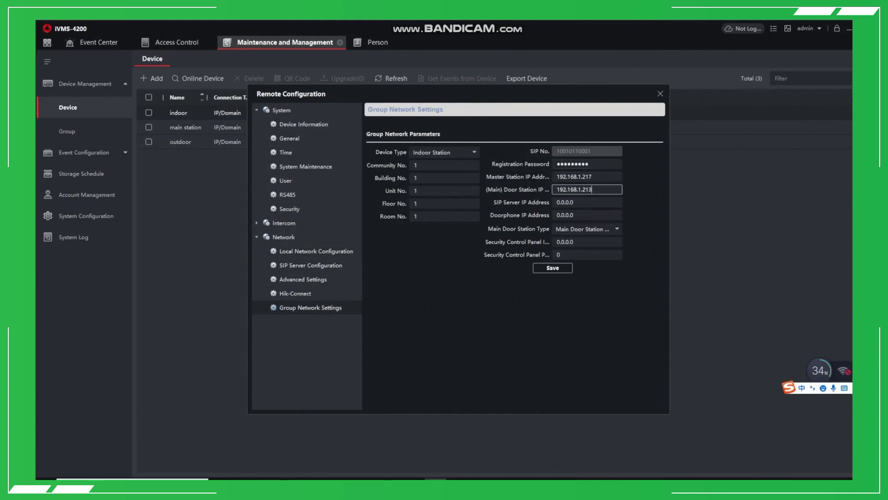
key(Tab)
text(192.168.1.213)
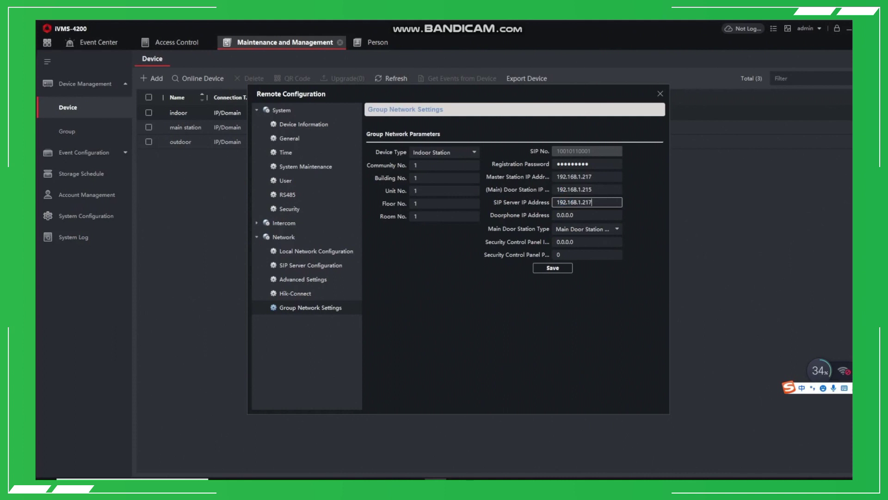
key(shift+Home)
click(552, 268)
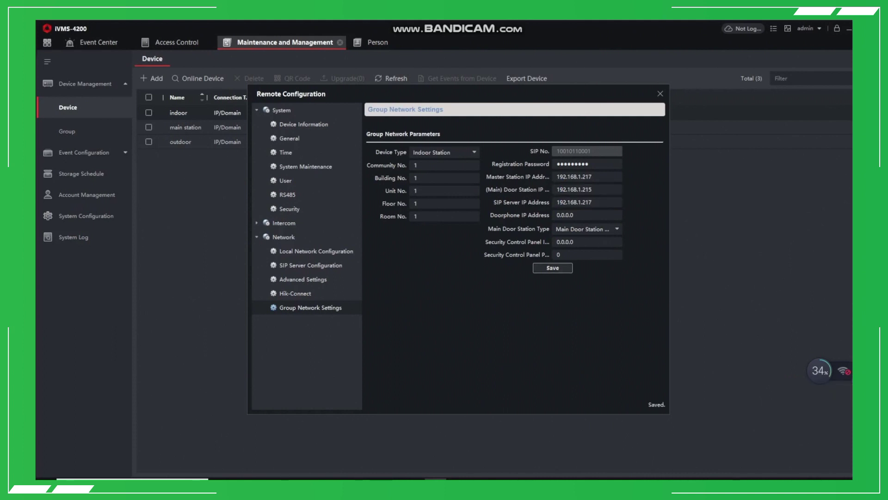
click(660, 94)
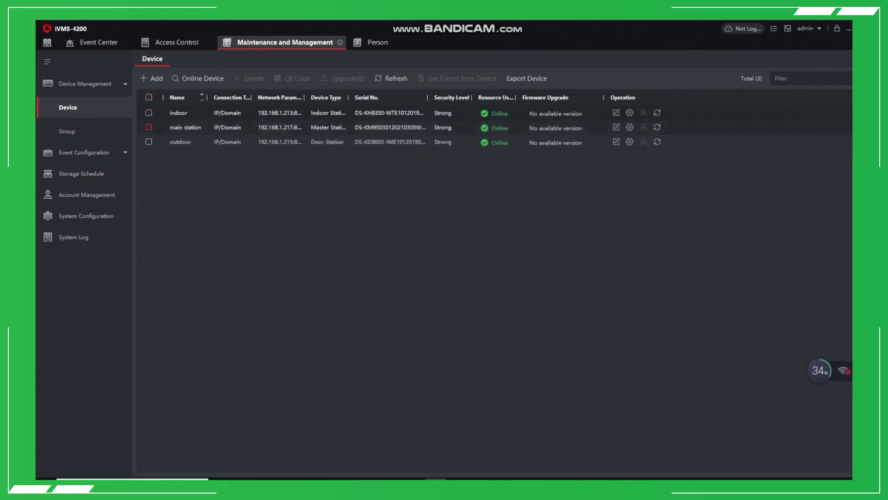
Step: Open the main station's remote configuration, proceeding past the certificate warning
click(630, 126)
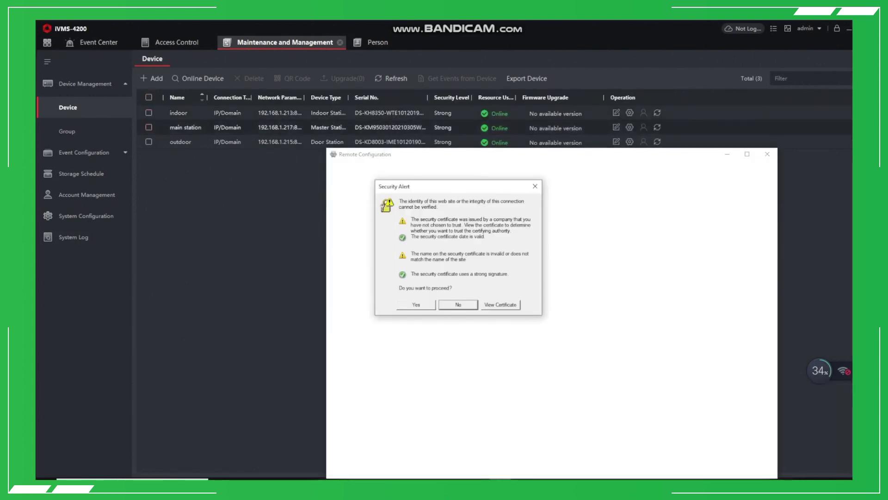
key(Left)
key(Return)
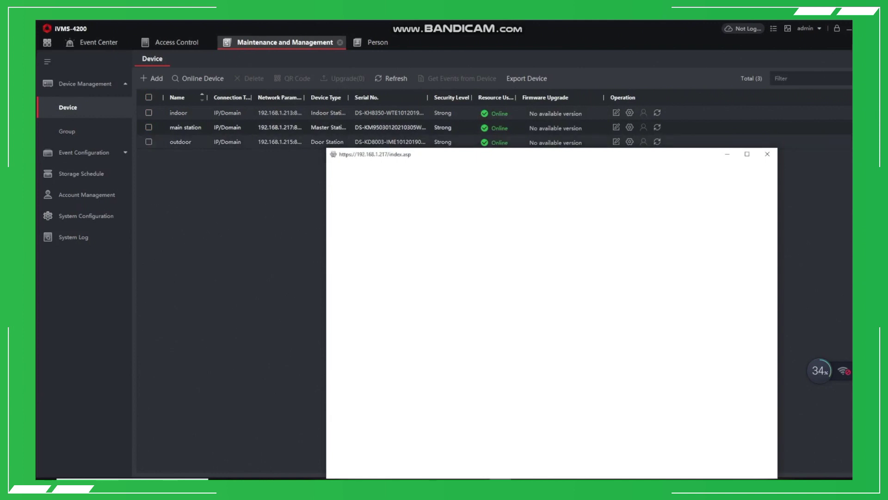
drag(485, 154, 496, 101)
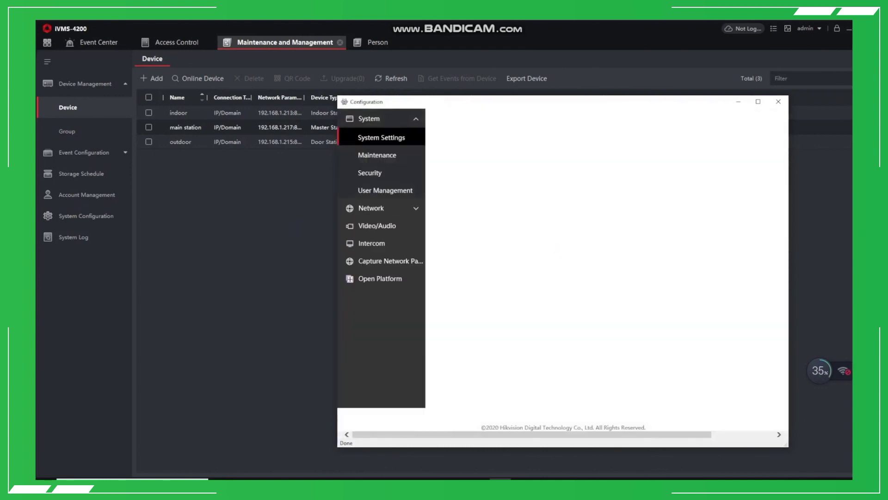
Step: Save session settings with a registration password and VideoIntercom Server IP 192.168.1.217
click(371, 243)
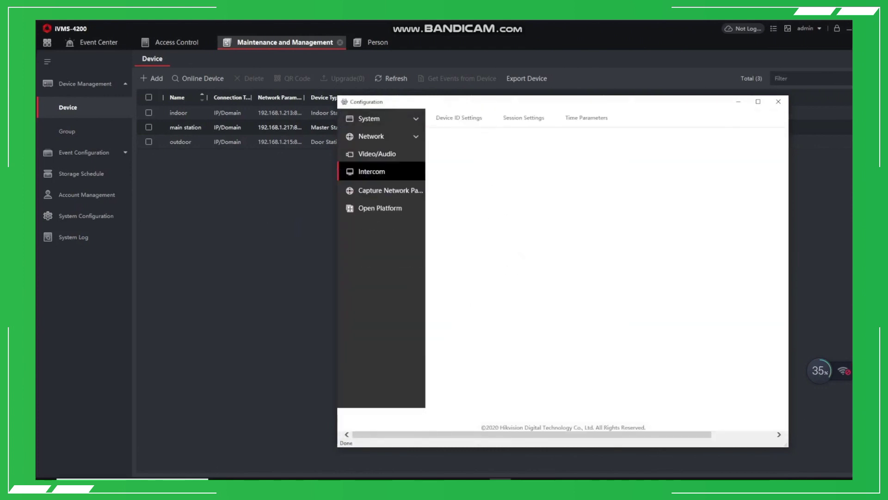
click(525, 118)
click(570, 165)
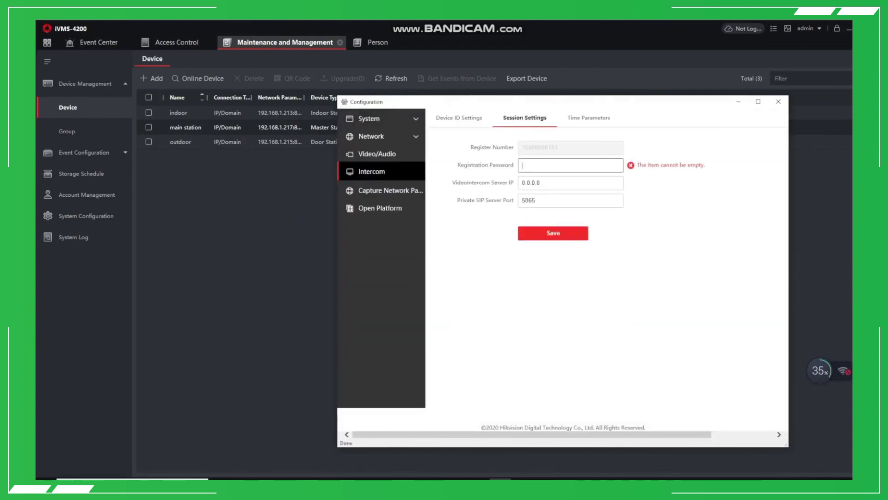
key(ctrl+v)
key(Tab)
key(shift+Tab)
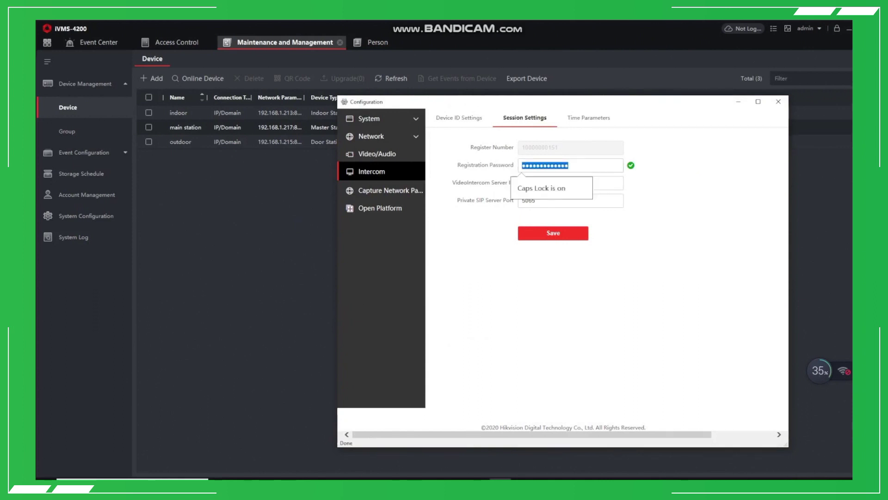
text(12)
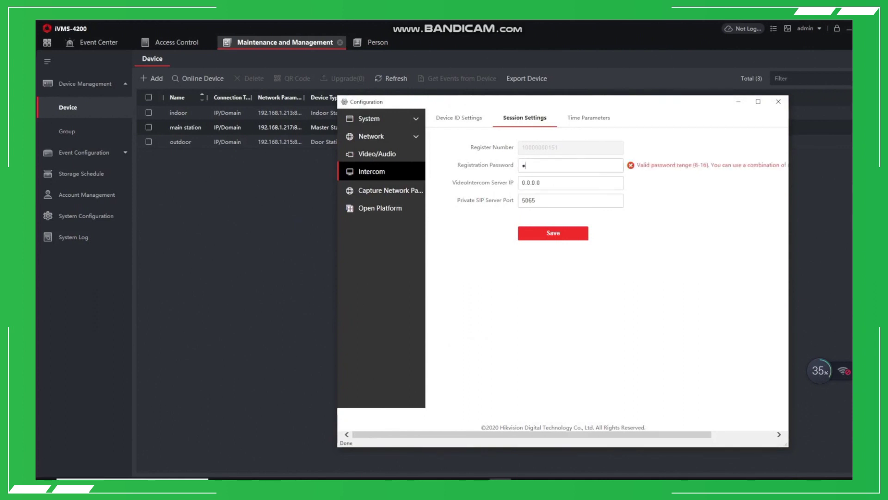
text(3456789)
key(Tab)
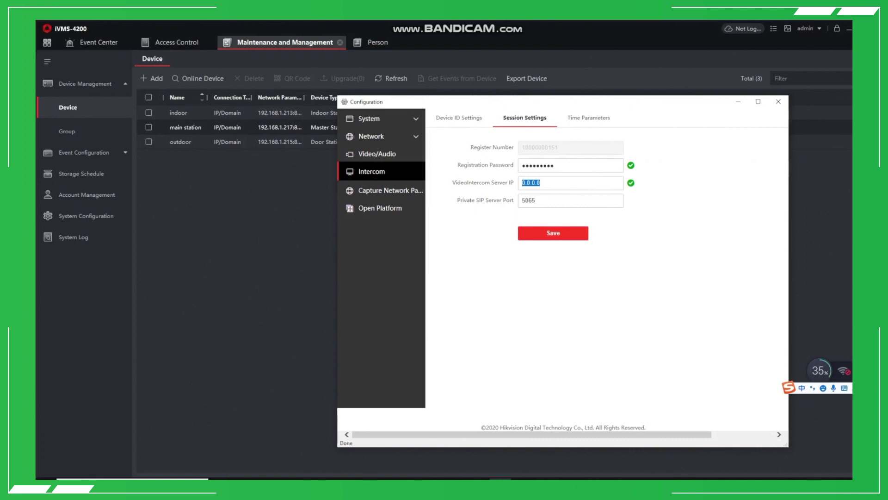
text(192.168.1.217)
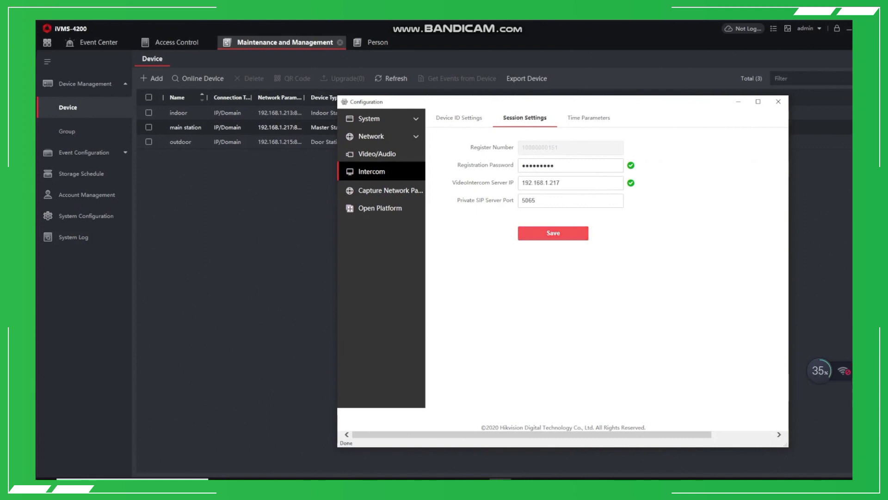
click(553, 232)
Step: Bring up the outdoor door station's Intercom session settings
click(779, 101)
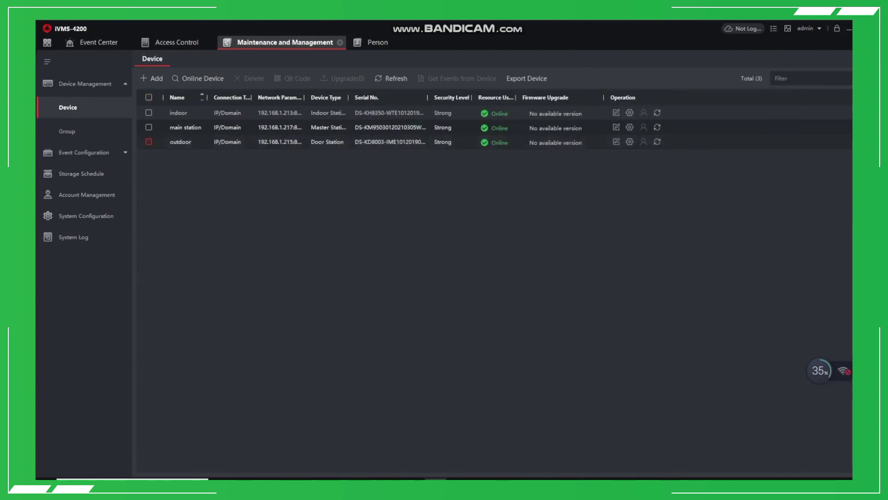
click(629, 127)
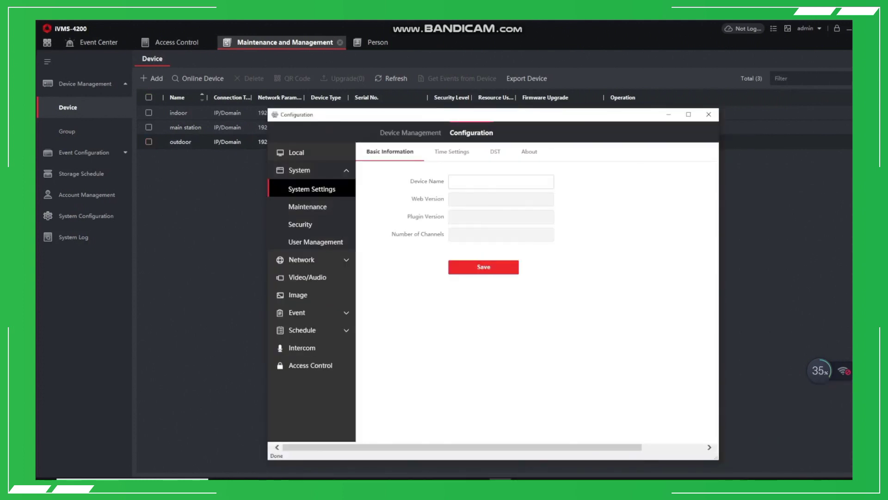
click(302, 347)
click(436, 152)
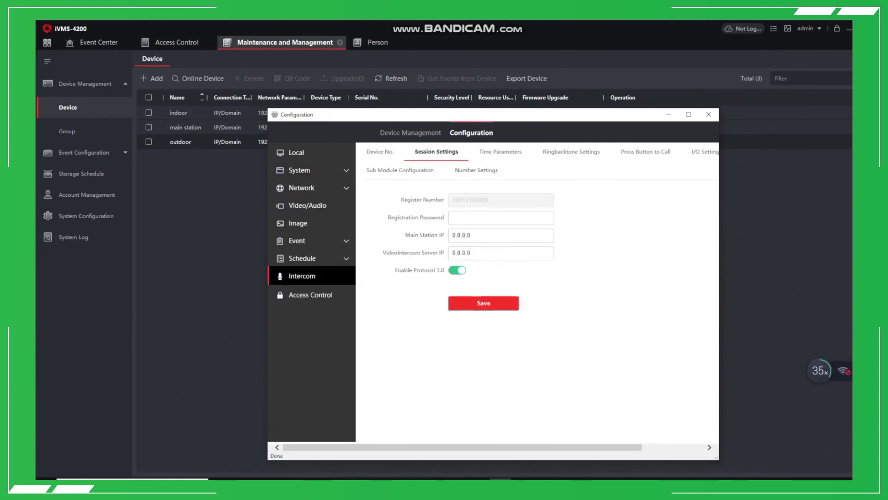
Step: Enter a registration password, Main Station and VideoIntercom Server IP 192.168.1.217, and save
click(456, 218)
text(1234567)
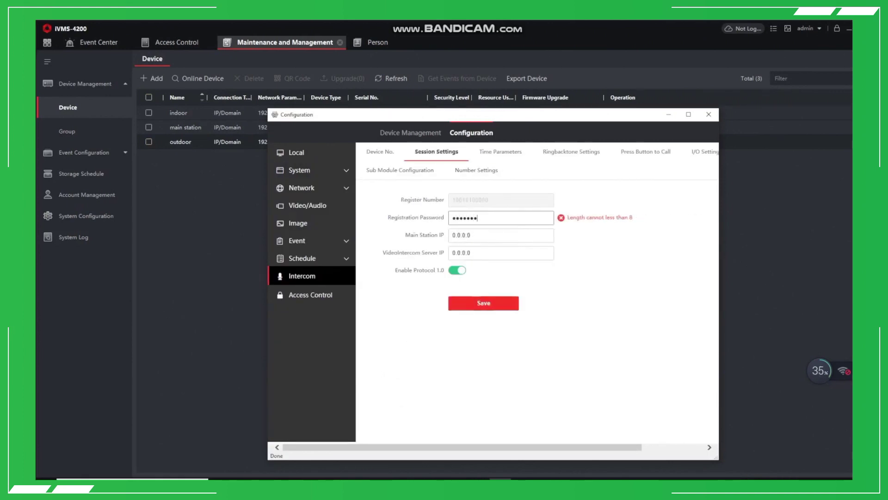
text(89)
key(Tab)
text(192.168.1.217)
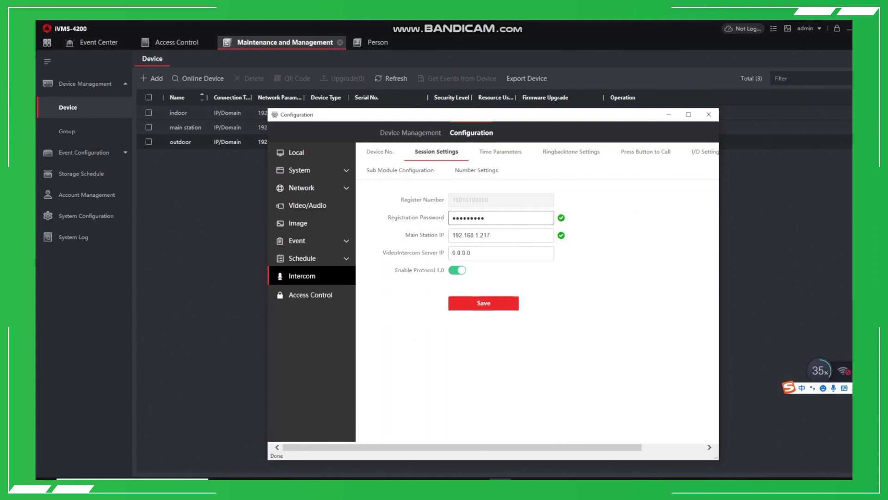
key(Tab)
text(192.168.1.217)
click(483, 303)
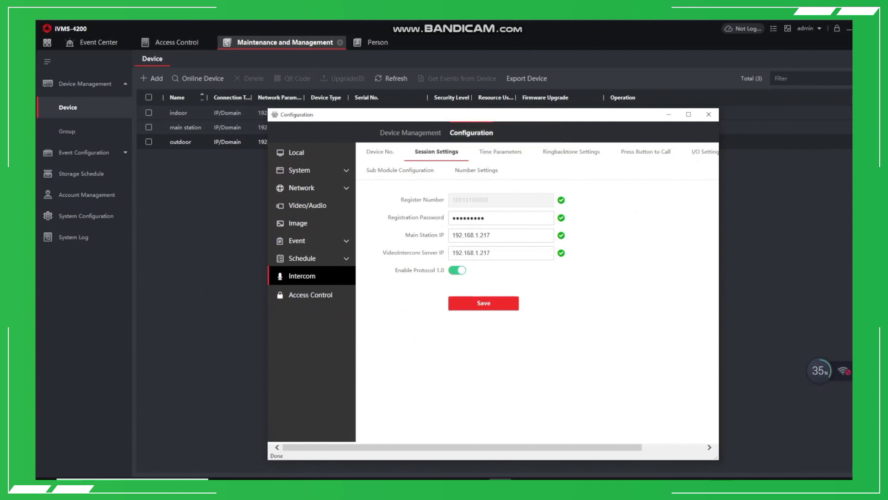
Step: Rename the Video Intercom call schedule to 'Call main station' with Center as the target
click(302, 258)
click(311, 276)
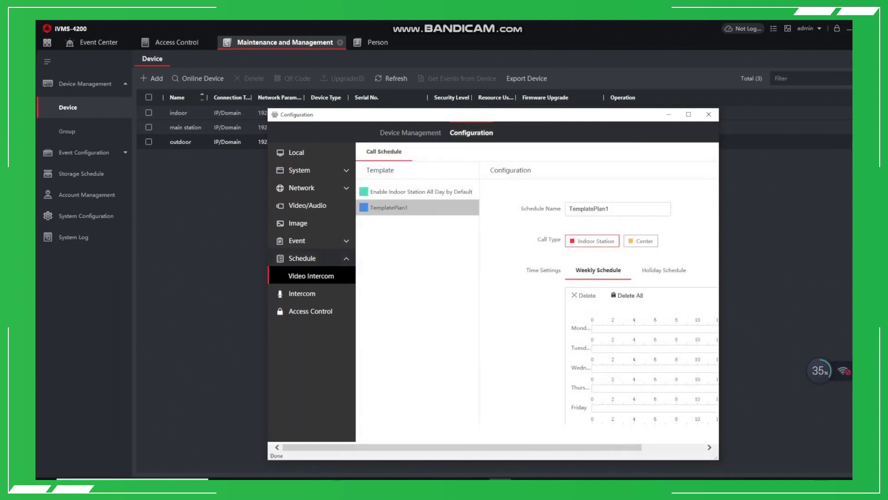
click(618, 208)
text(C)
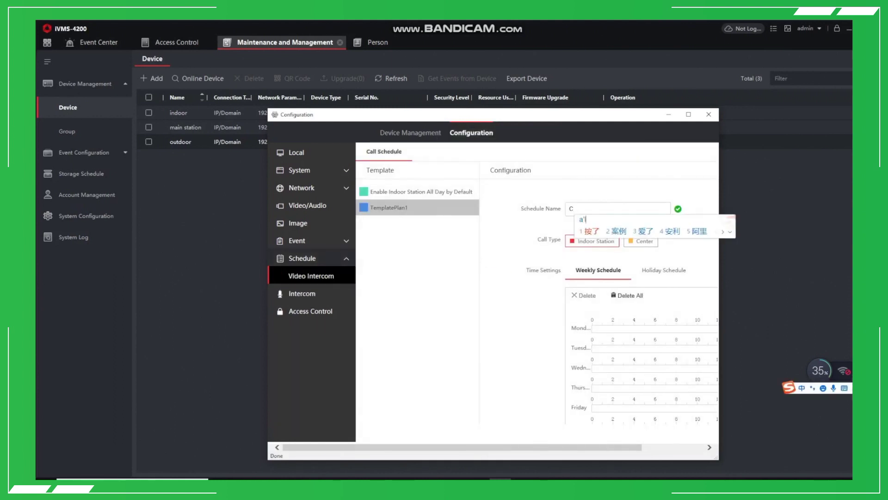
text(all)
key(Return)
text(center)
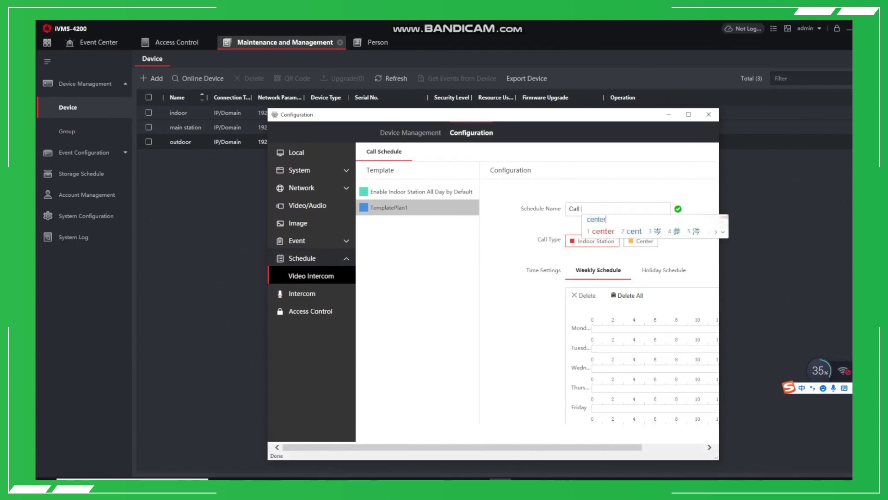
key(shift)
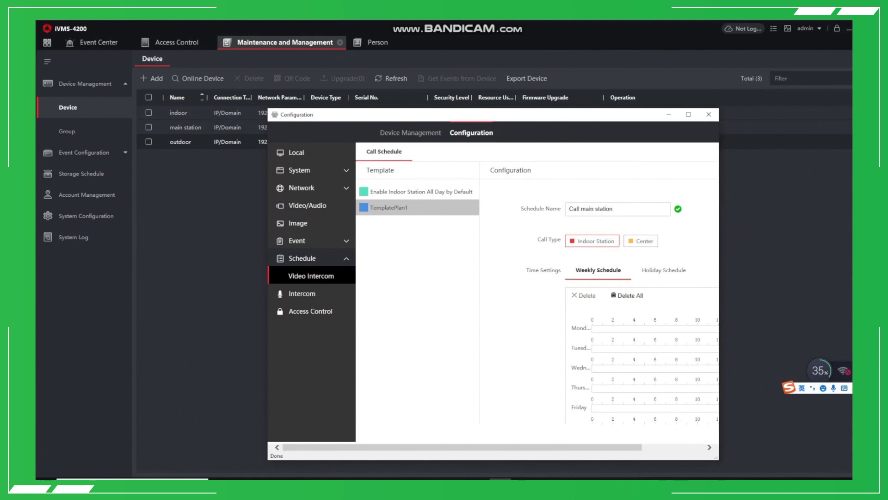
Step: Schedule calls 0–24 on Monday, copy it to every day, and save the schedule
click(688, 114)
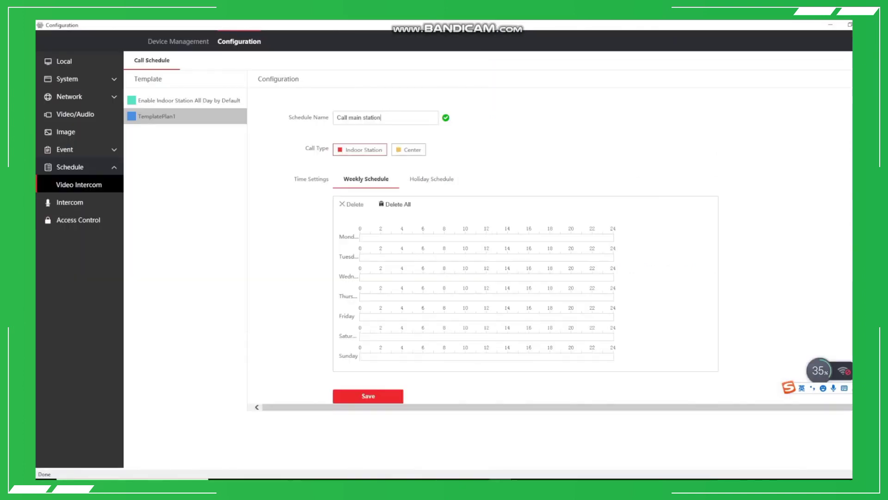
drag(360, 238, 614, 238)
click(621, 237)
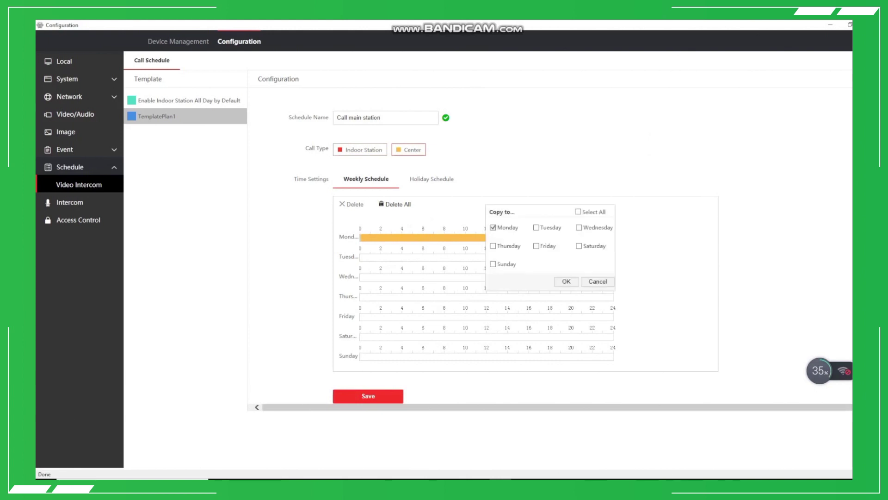
click(566, 281)
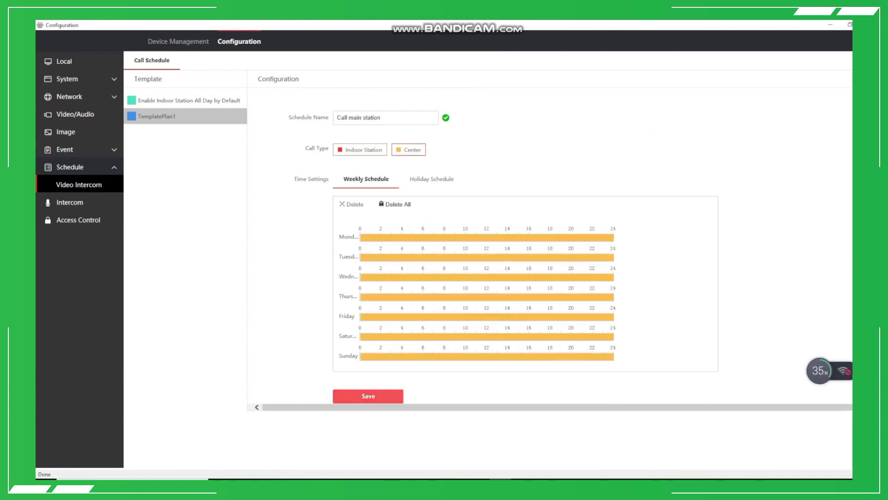
click(368, 395)
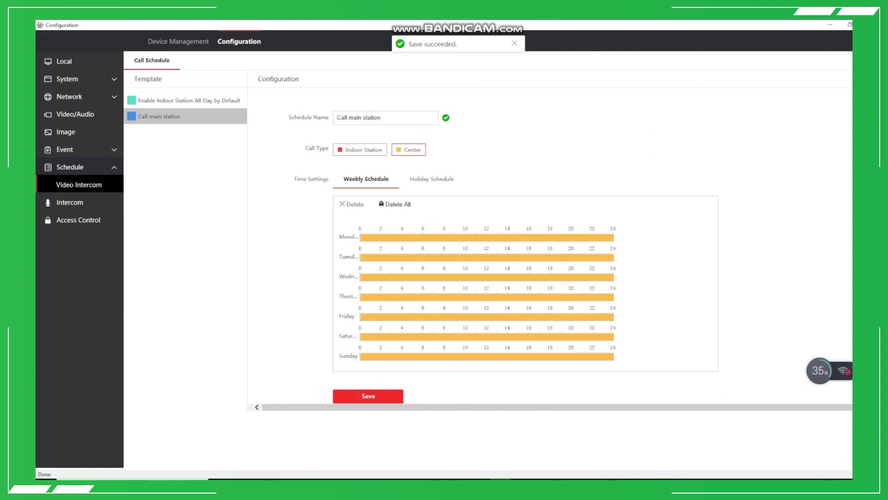
click(70, 203)
Step: Link call button 01 to the 'Call main station' schedule, save, and close the configuration window
click(412, 60)
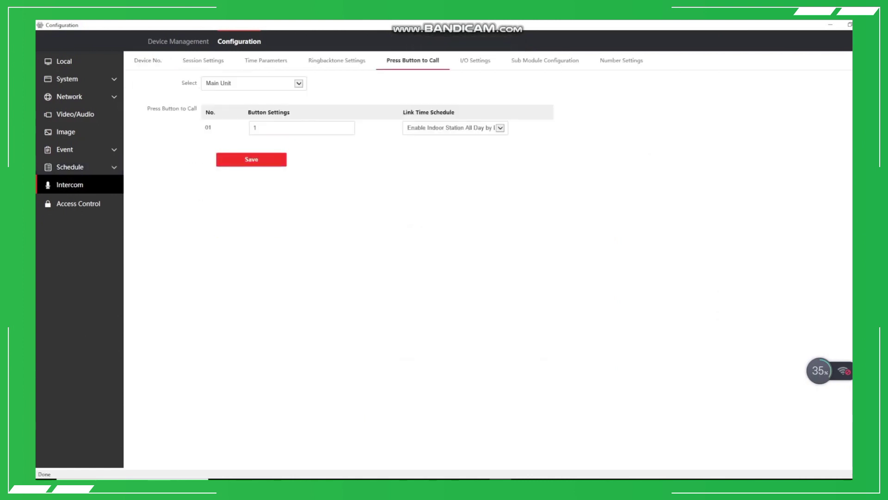
click(500, 127)
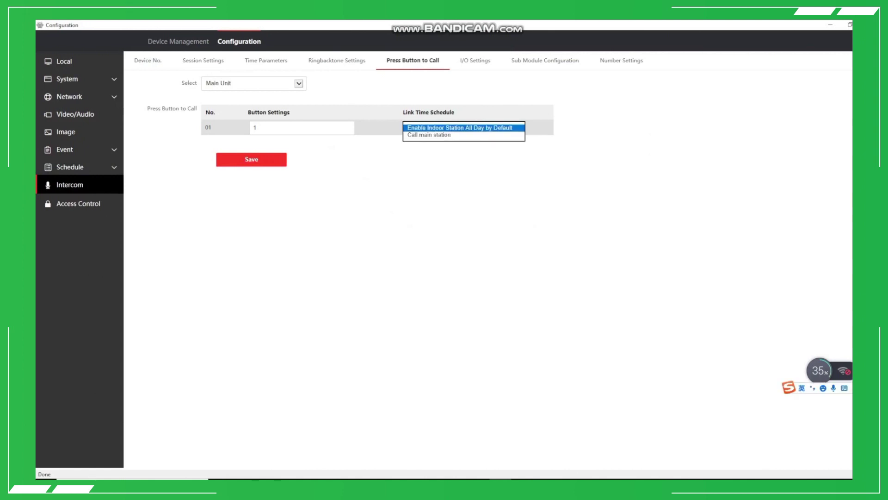
click(429, 135)
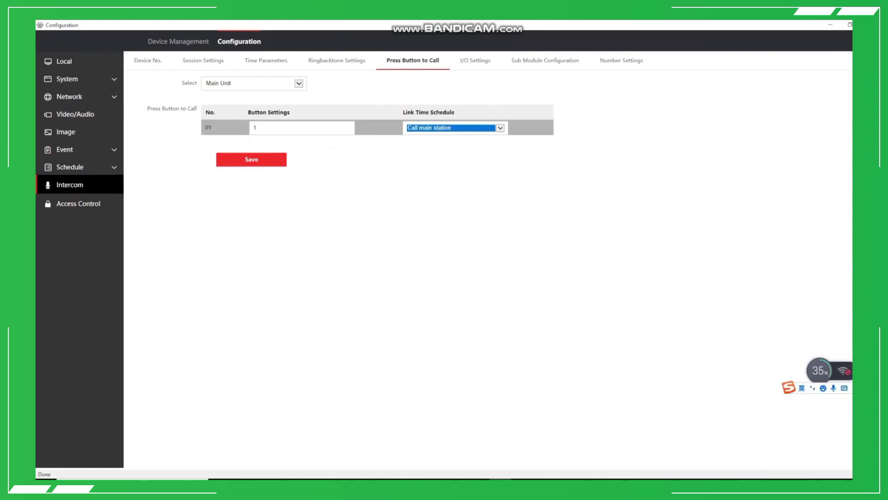
click(251, 159)
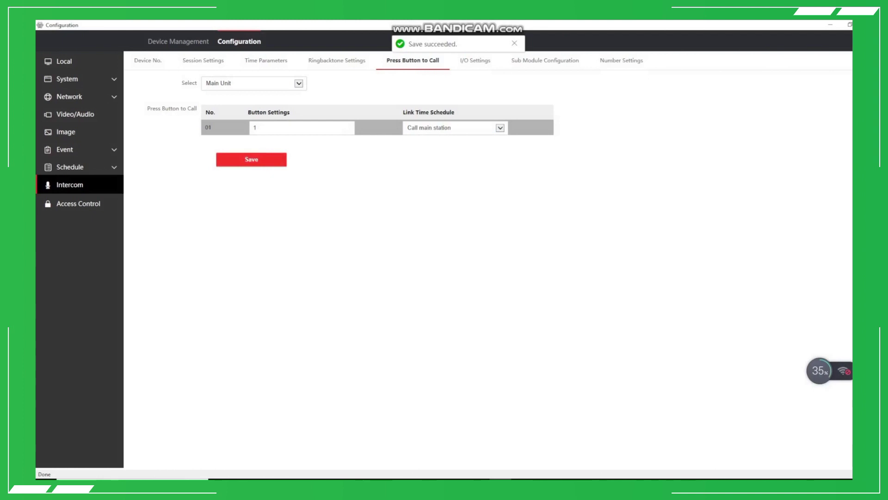
key(alt+F4)
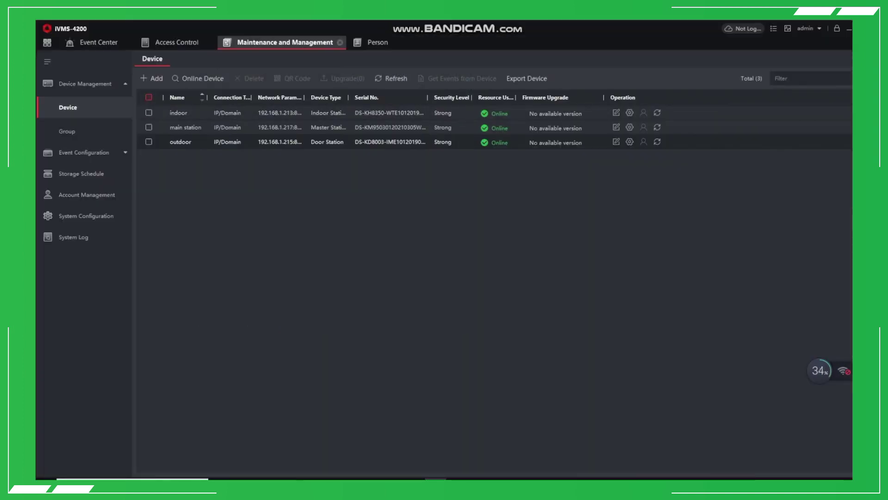
Step: Delete the indoor, main station and outdoor devices from the device list and confirm
click(148, 98)
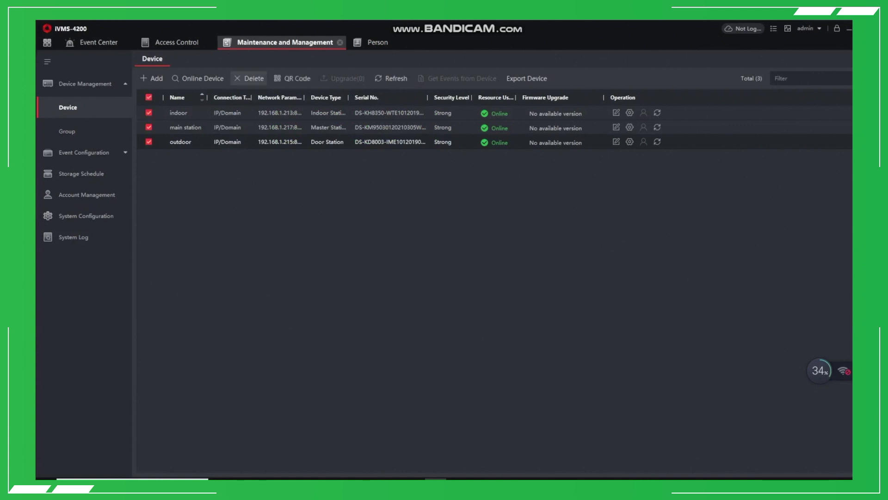
click(249, 79)
click(509, 279)
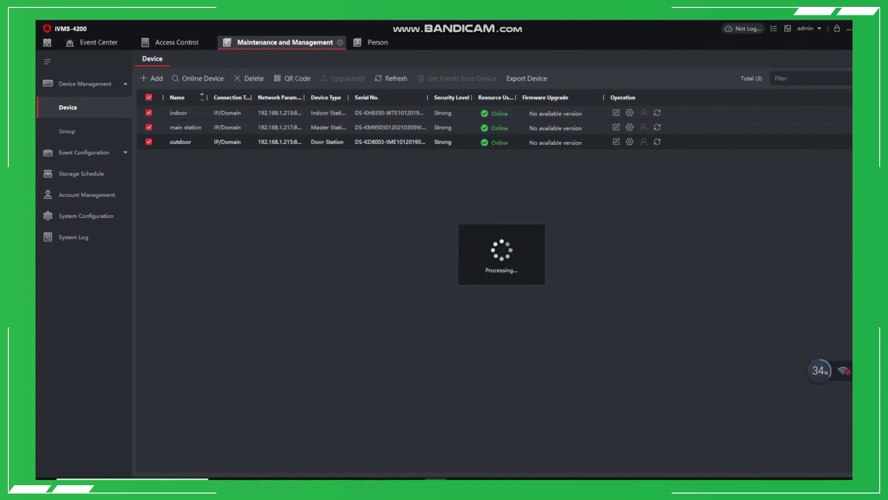